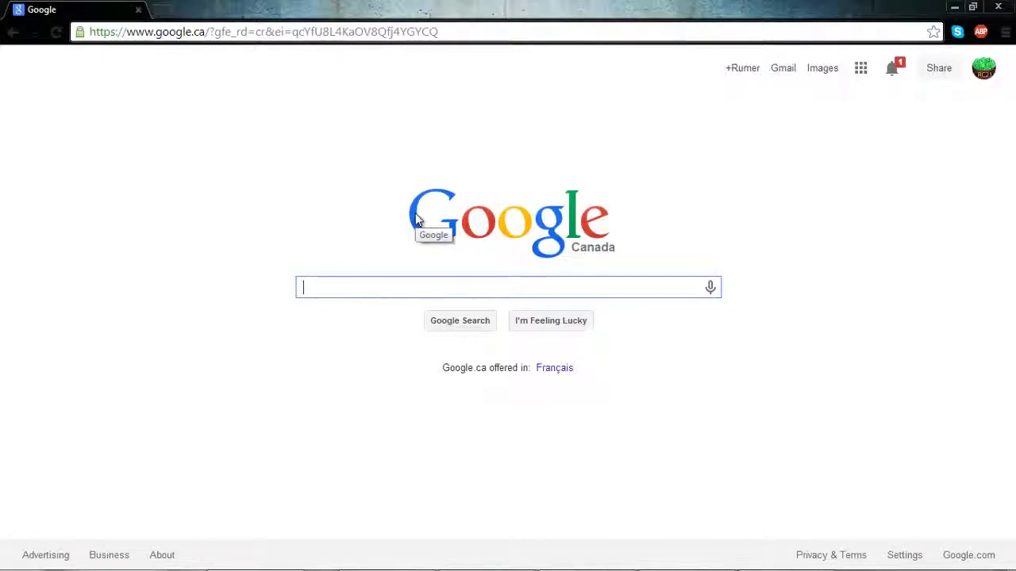
# Search Google for 'roxio gamcapture update' and accept the corrected spelling 'roxio game capture update'.
pyautogui.write('roxio ')
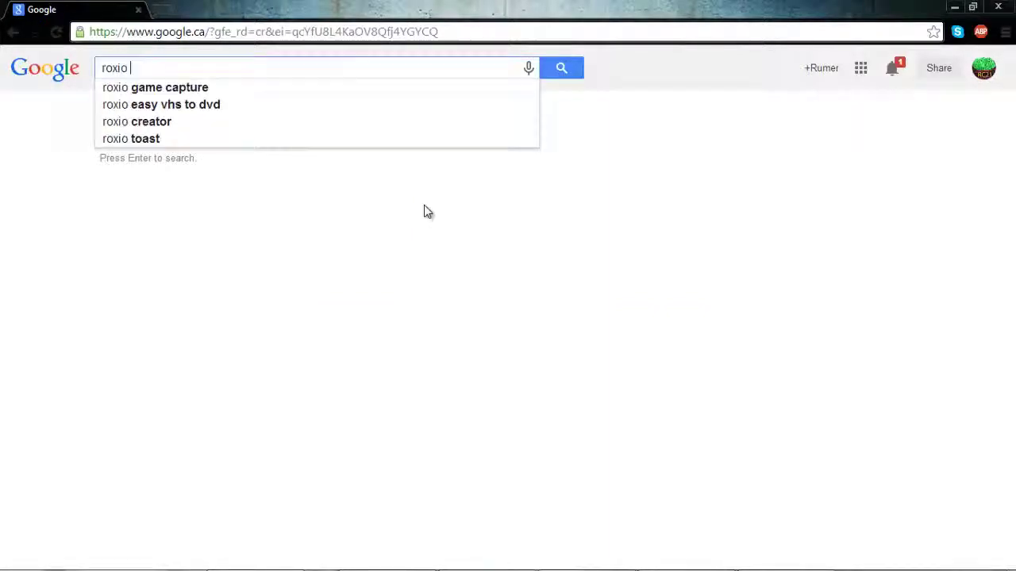
pyautogui.write('gam')
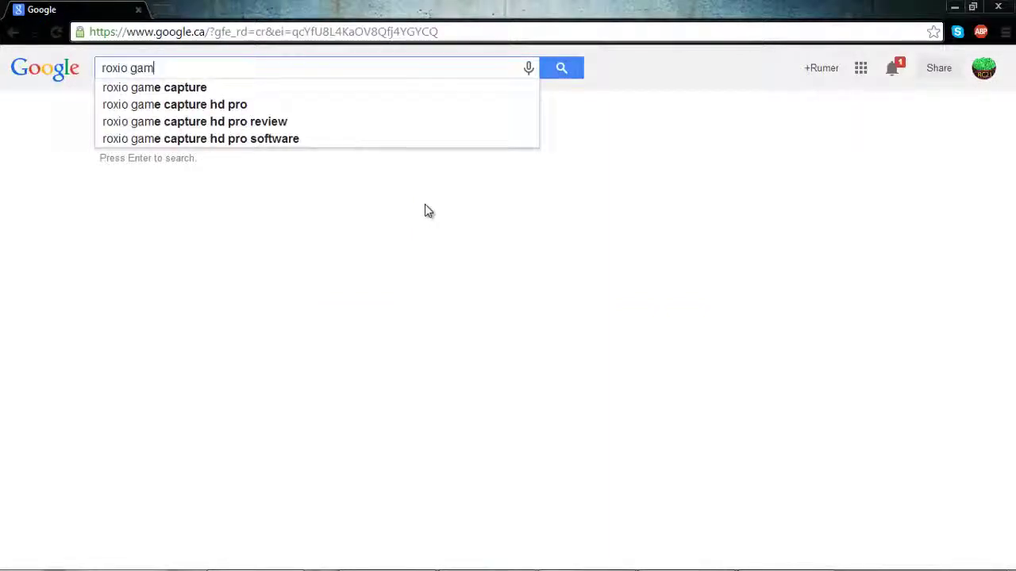
pyautogui.write('capture')
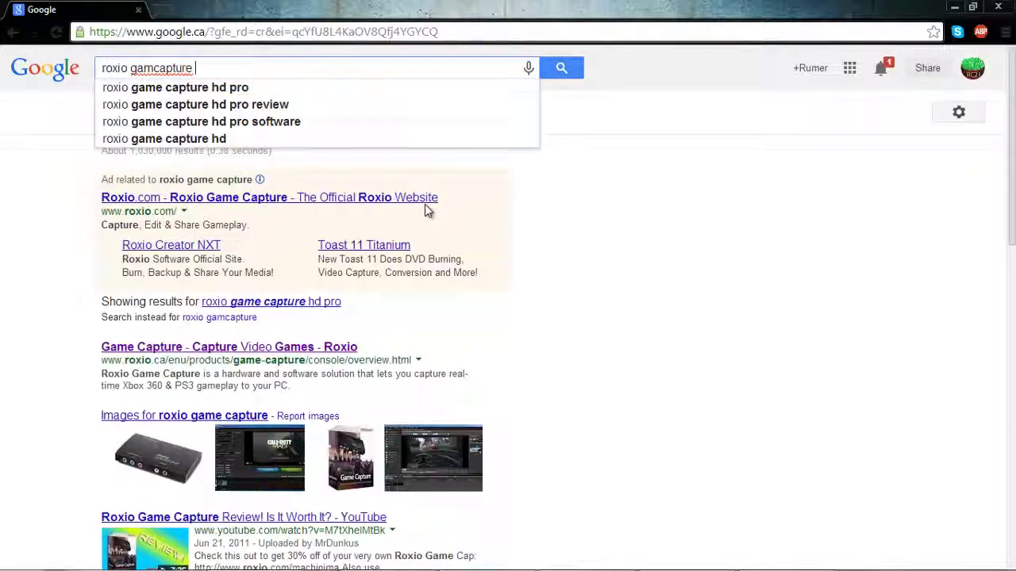
pyautogui.write(' update')
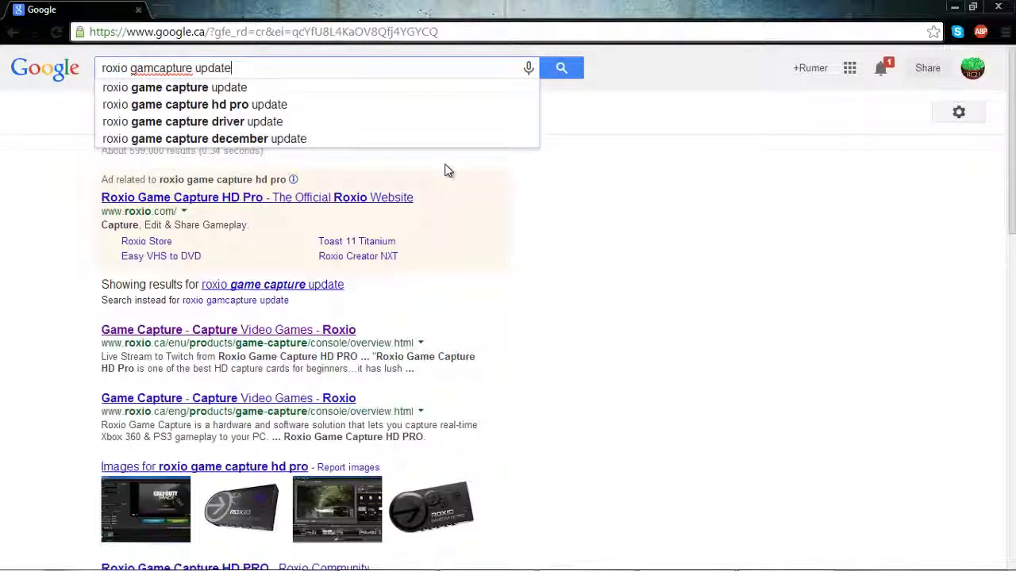
pyautogui.press('Return')
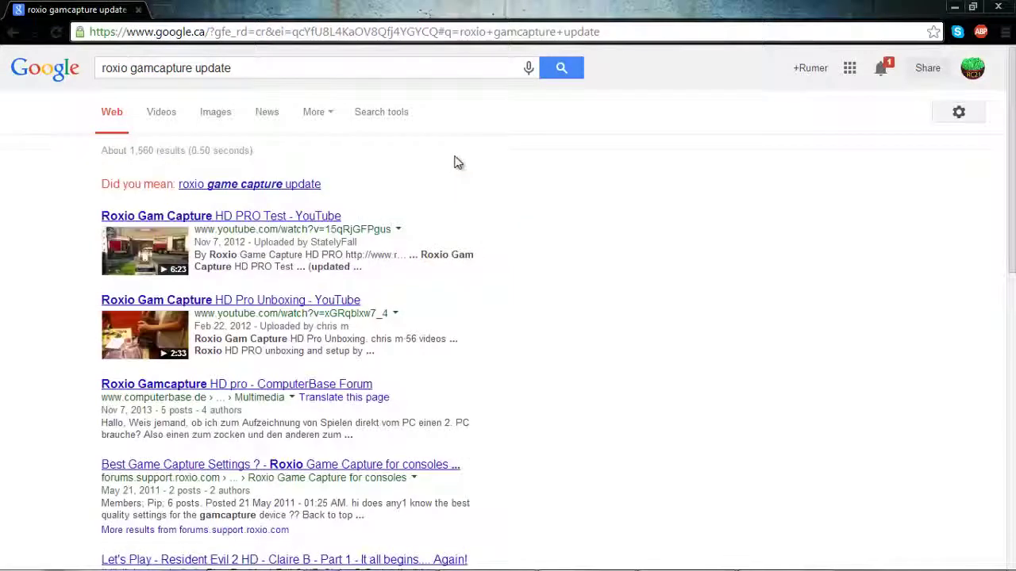
pyautogui.click(281, 189)
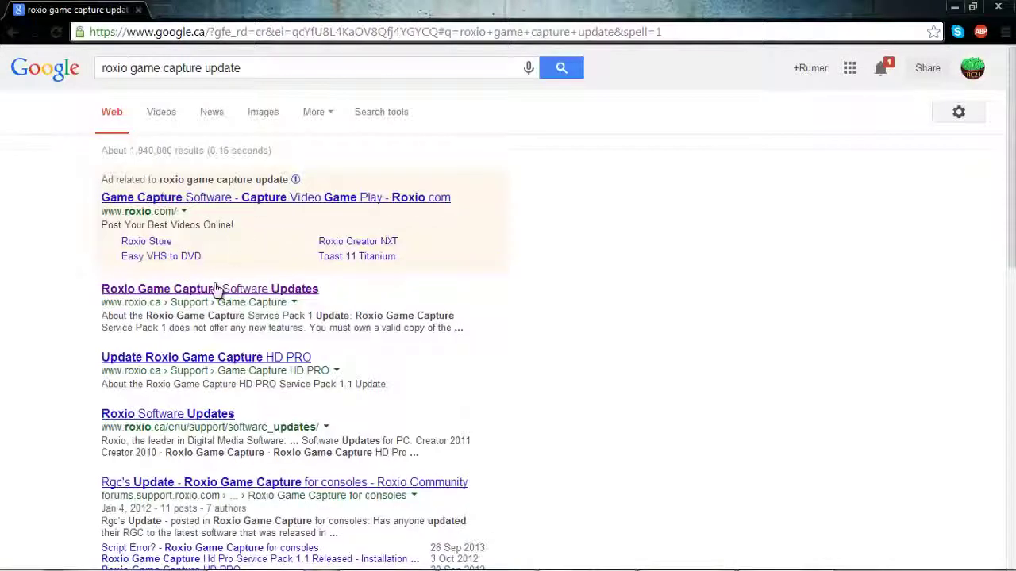
# Download Roxio Game Capture Service Pack 1 (16.1 MB) from the Software Updates page and launch it.
pyautogui.click(178, 292)
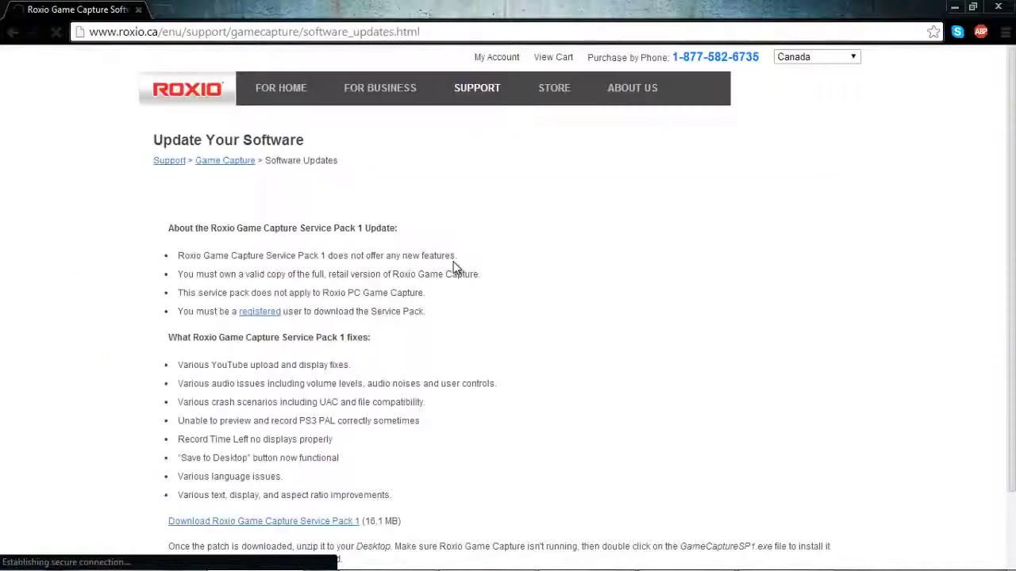
pyautogui.scroll(-2, 517, 265)
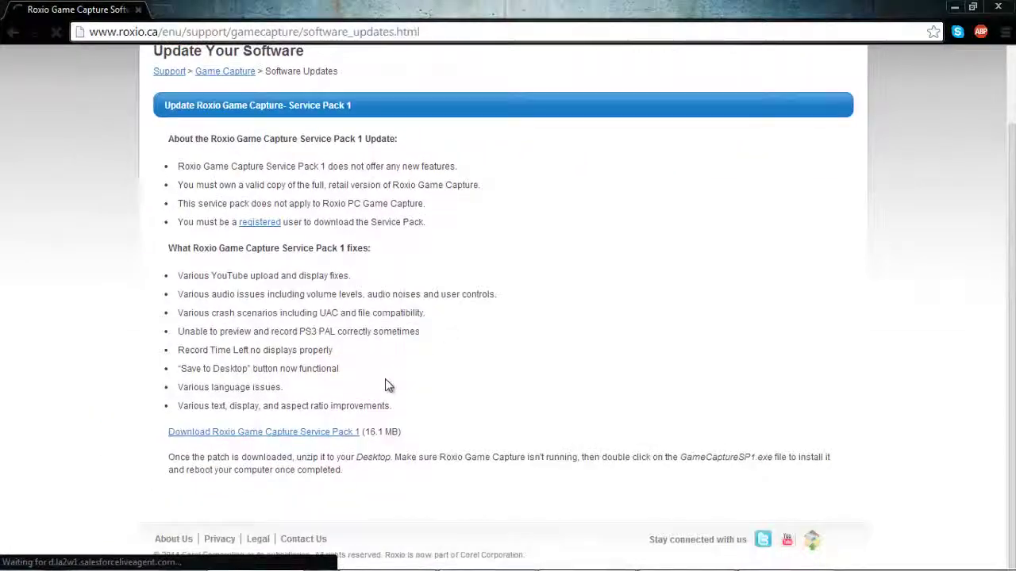
pyautogui.click(333, 435)
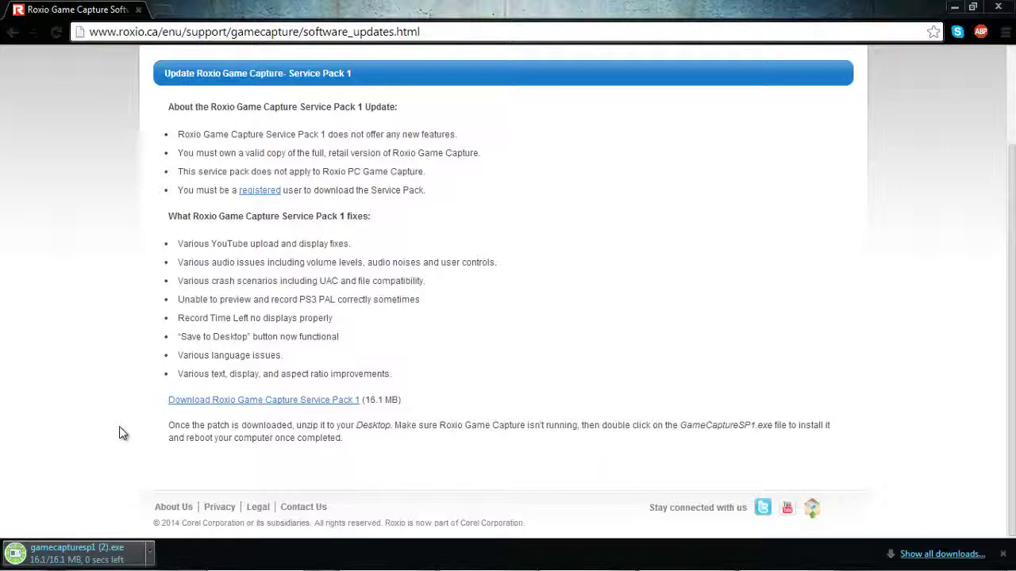
pyautogui.click(58, 560)
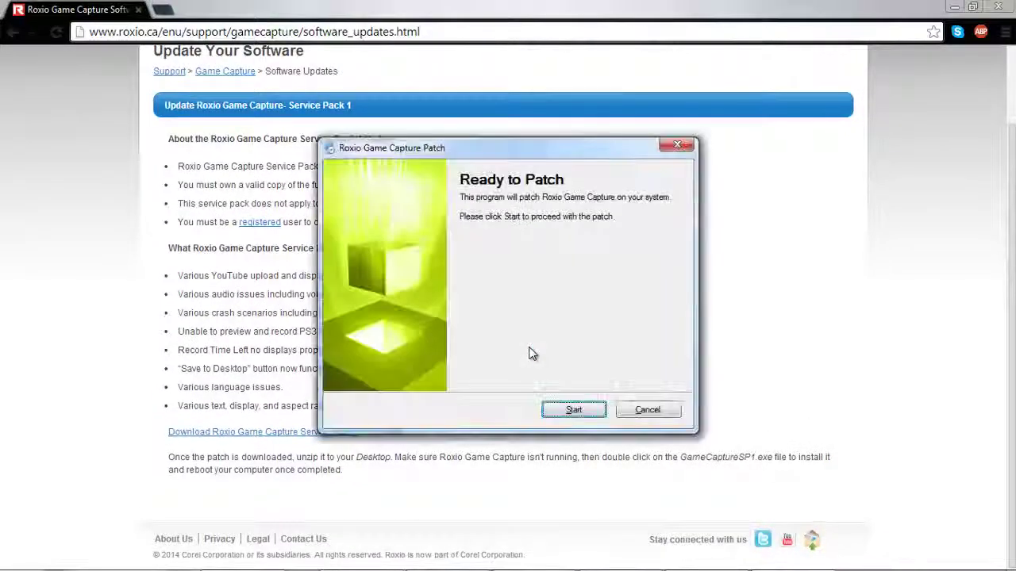
# Run the Service Pack 1 patch and finish without rebooting the system now.
pyautogui.click(559, 416)
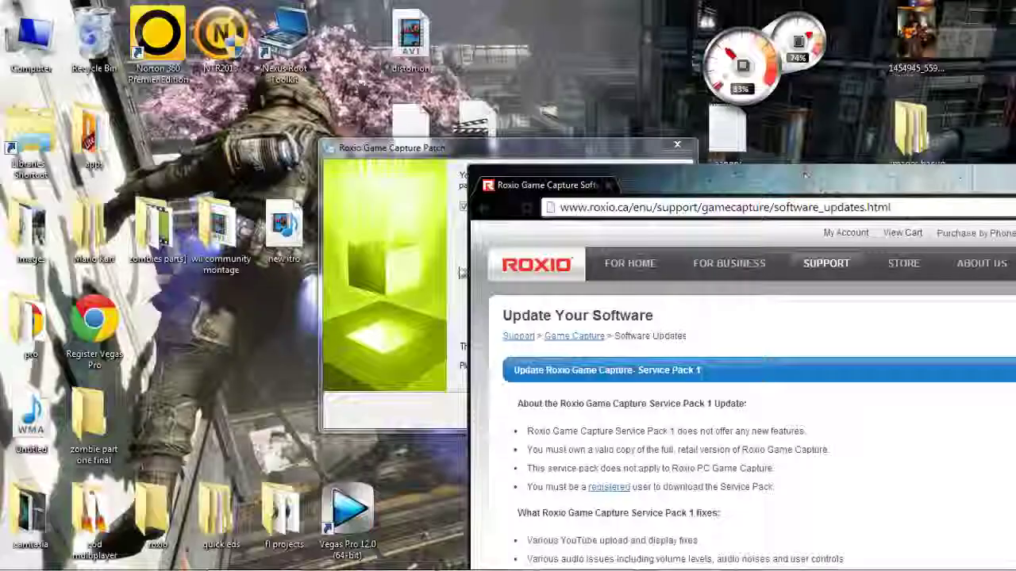
pyautogui.click(460, 272)
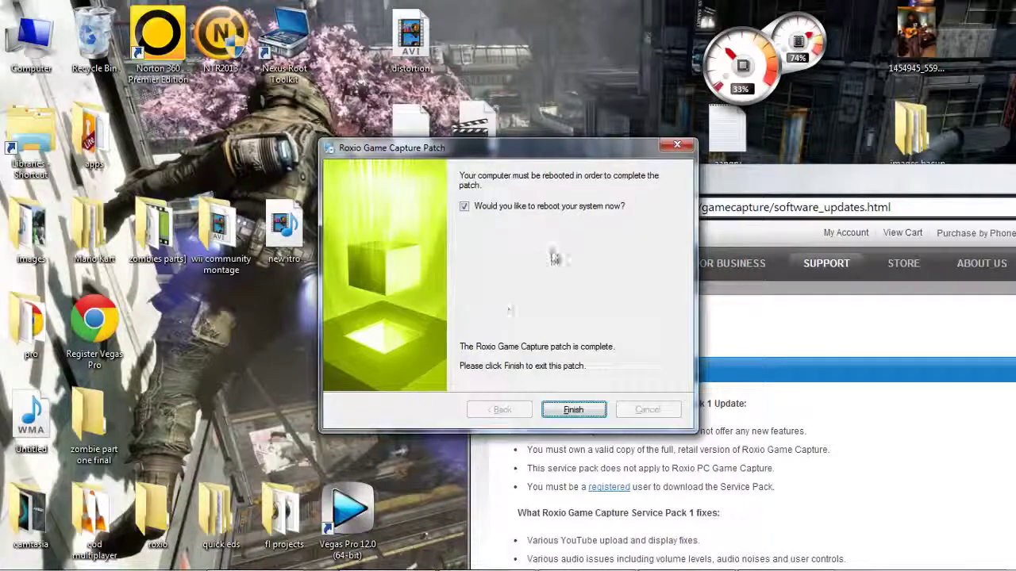
pyautogui.click(546, 206)
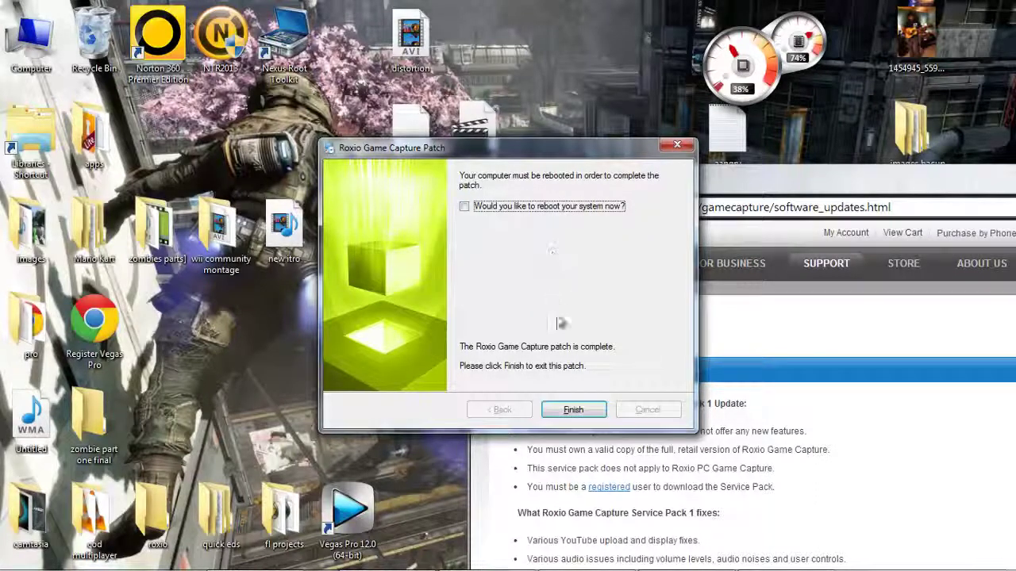
pyautogui.click(573, 410)
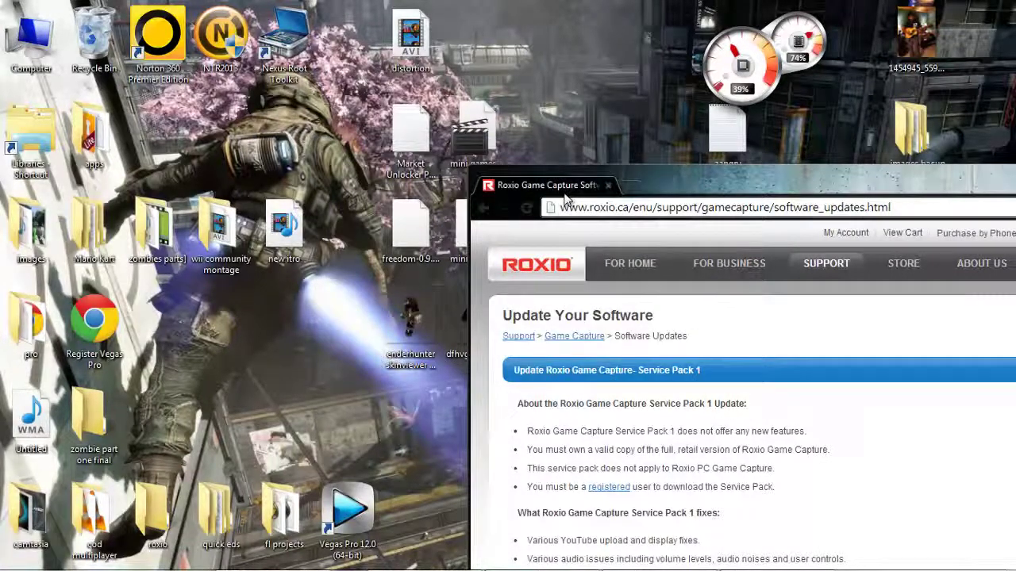
# Move the browser window right and drag the Roxio Game Capture shortcut to the desktop's bottom-left.
pyautogui.moveTo(666, 187); pyautogui.dragTo(873, 194)
pyautogui.moveTo(524, 318); pyautogui.dragTo(165, 441)
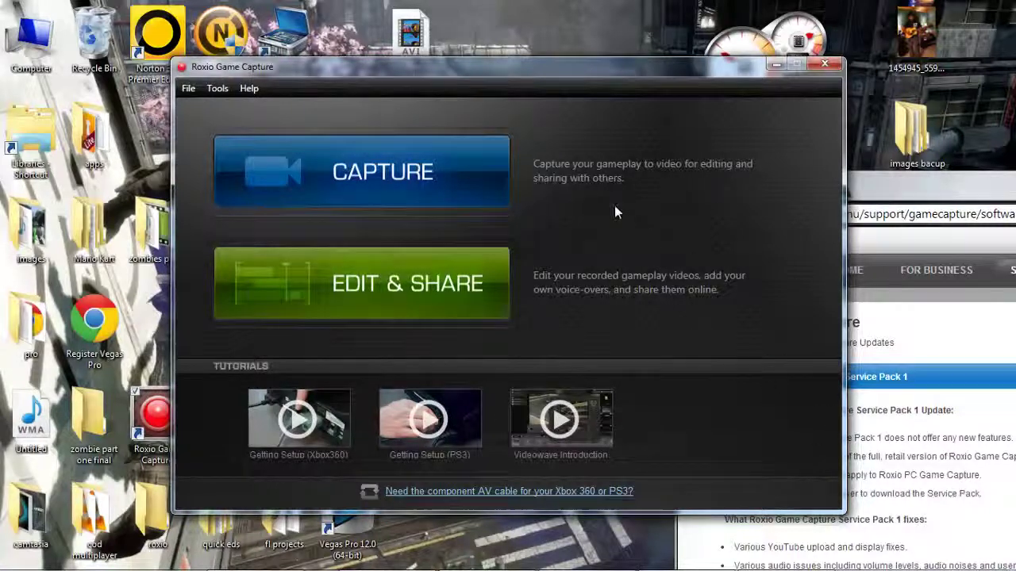
# Open the Capture screen showing the console feed and lower the preview volume slightly.
pyautogui.click(350, 176)
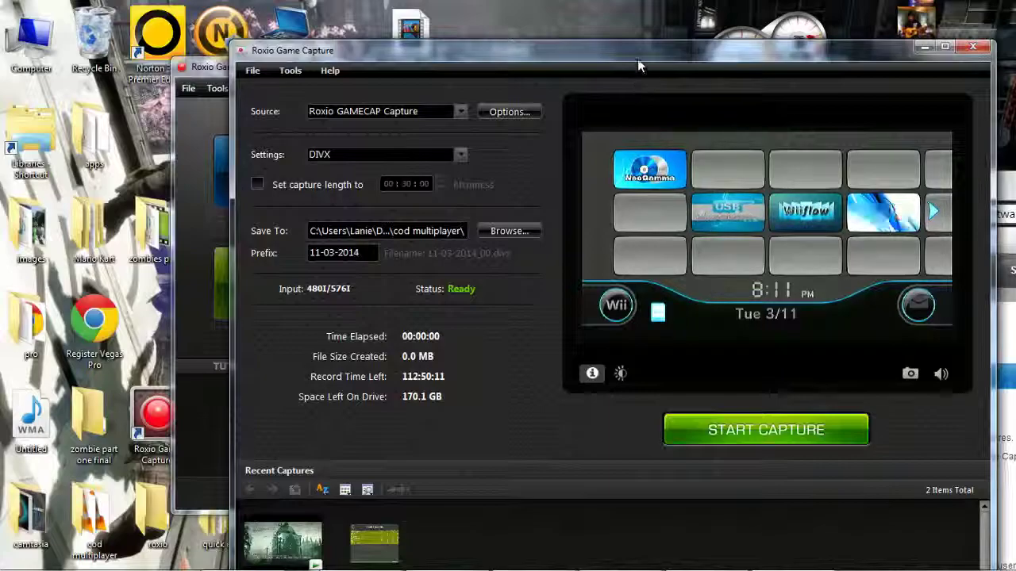
pyautogui.moveTo(637, 59); pyautogui.dragTo(635, 0)
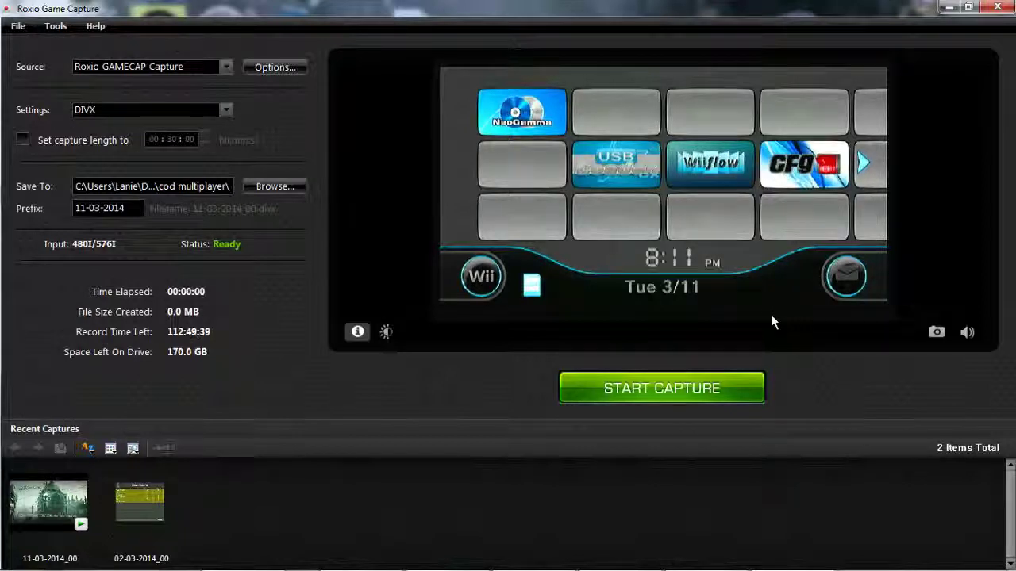
pyautogui.click(968, 333)
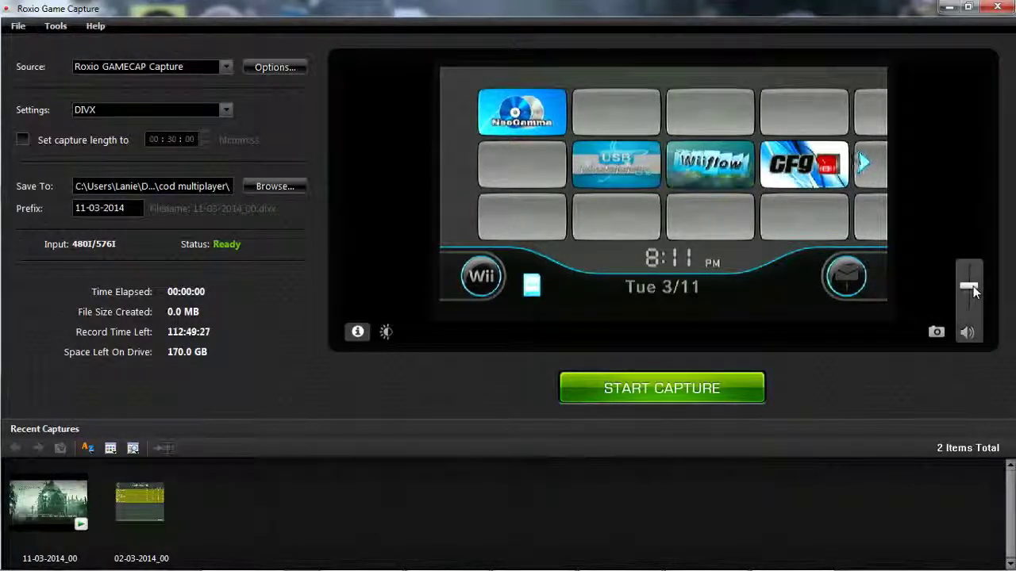
pyautogui.moveTo(973, 290); pyautogui.dragTo(973, 290)
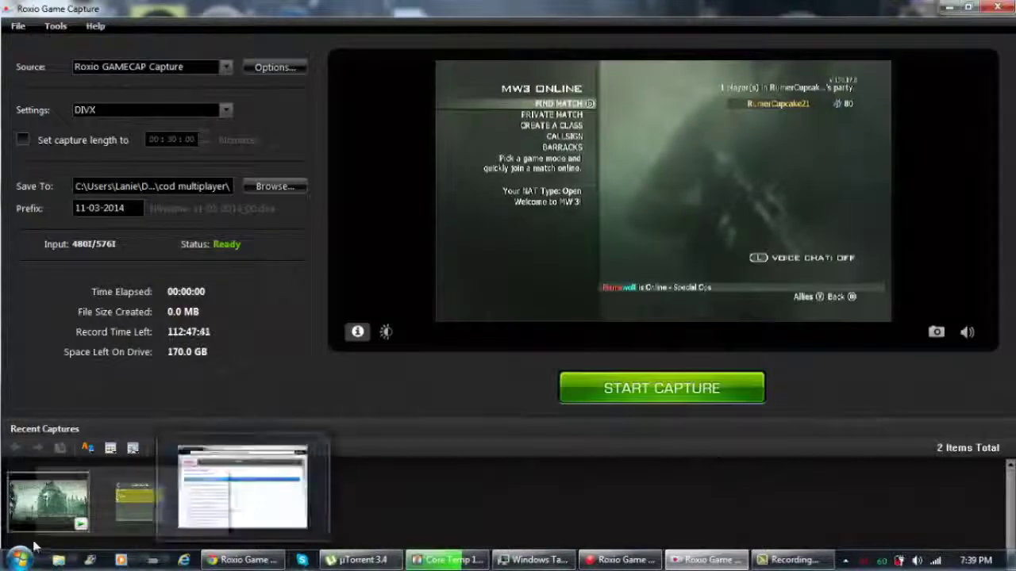
# Search the Start menu for 'task manager' and open View running processes with Task Manager.
pyautogui.click(20, 558)
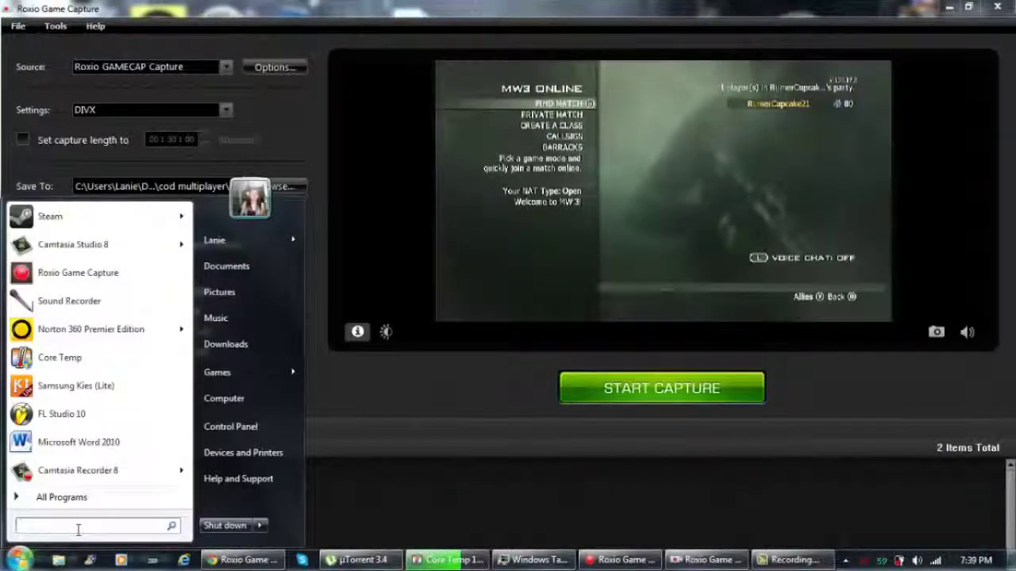
pyautogui.write('task')
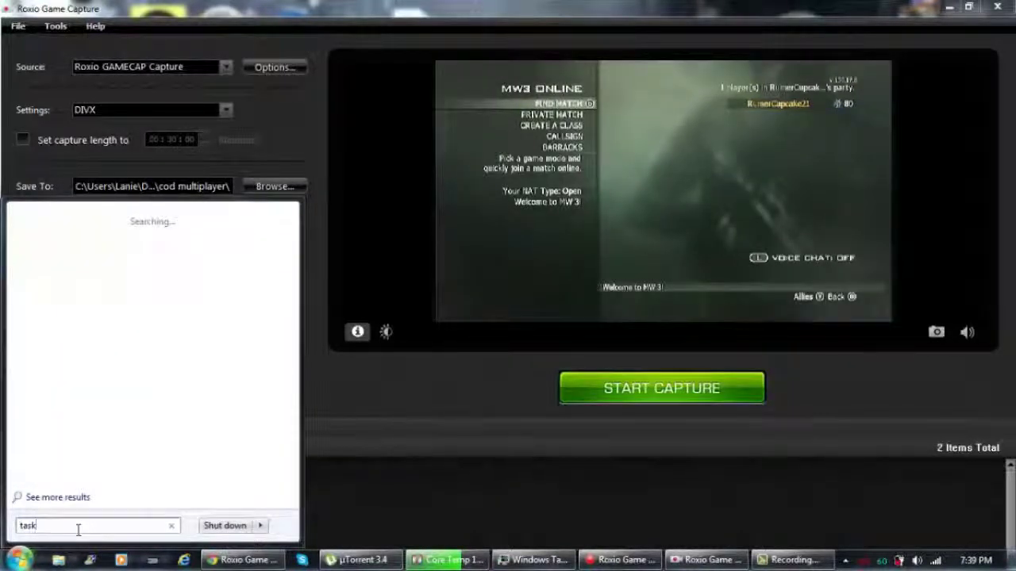
pyautogui.write('mm')
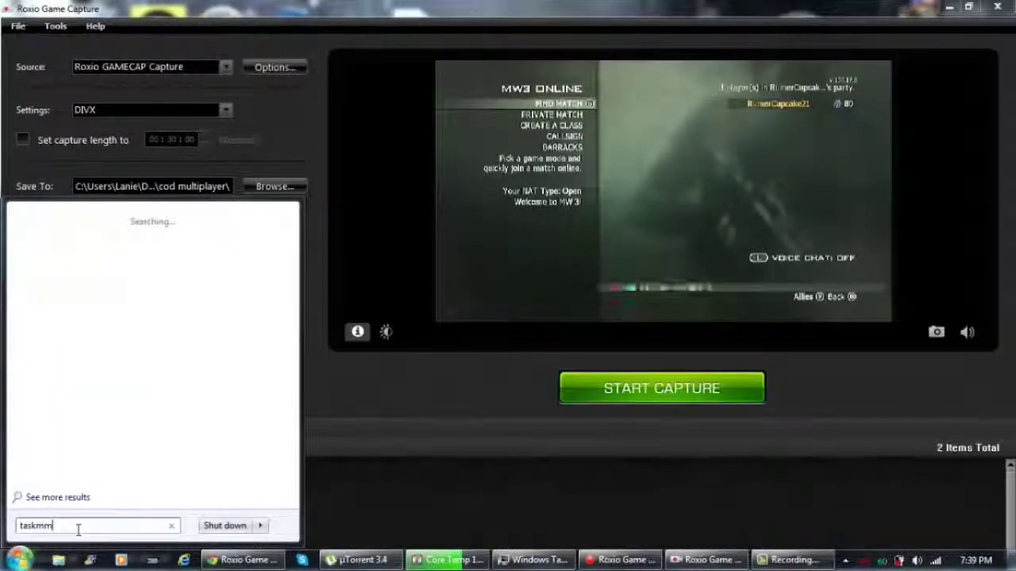
pyautogui.press('BackSpace')
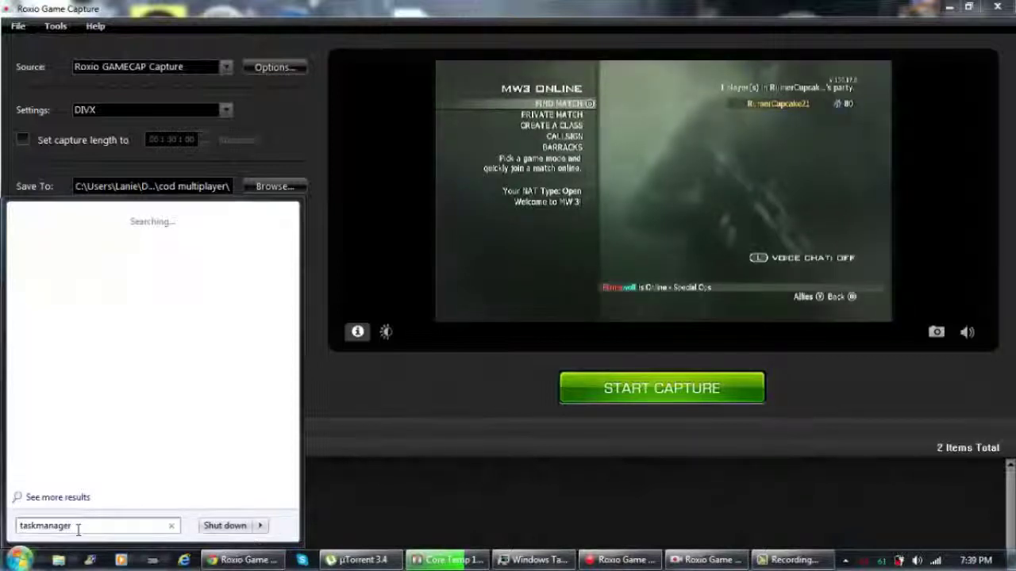
pyautogui.write('anager')
pyautogui.press('Left')
pyautogui.press('Left')
pyautogui.press('Left')
pyautogui.press('Left')
pyautogui.press('Left')
pyautogui.press('Left')
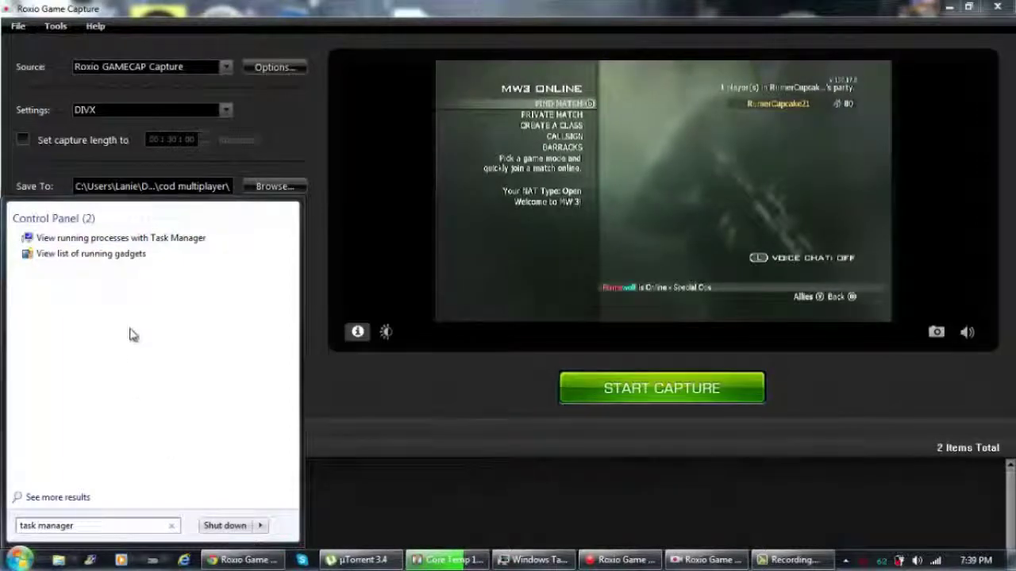
pyautogui.click(166, 236)
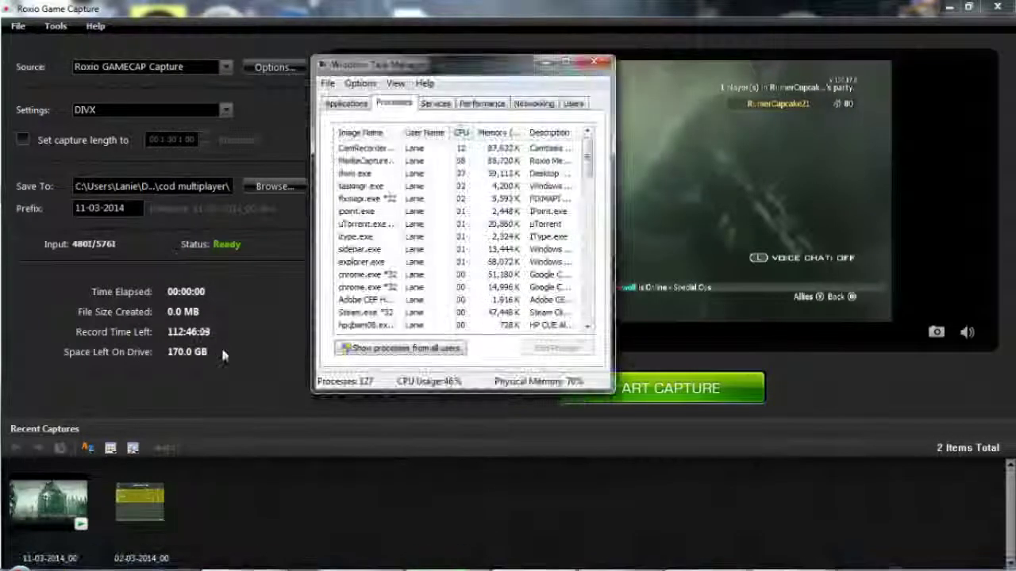
# On the Applications list, go to the process behind the Roxio Game Capture task.
pyautogui.moveTo(442, 68); pyautogui.dragTo(426, 11)
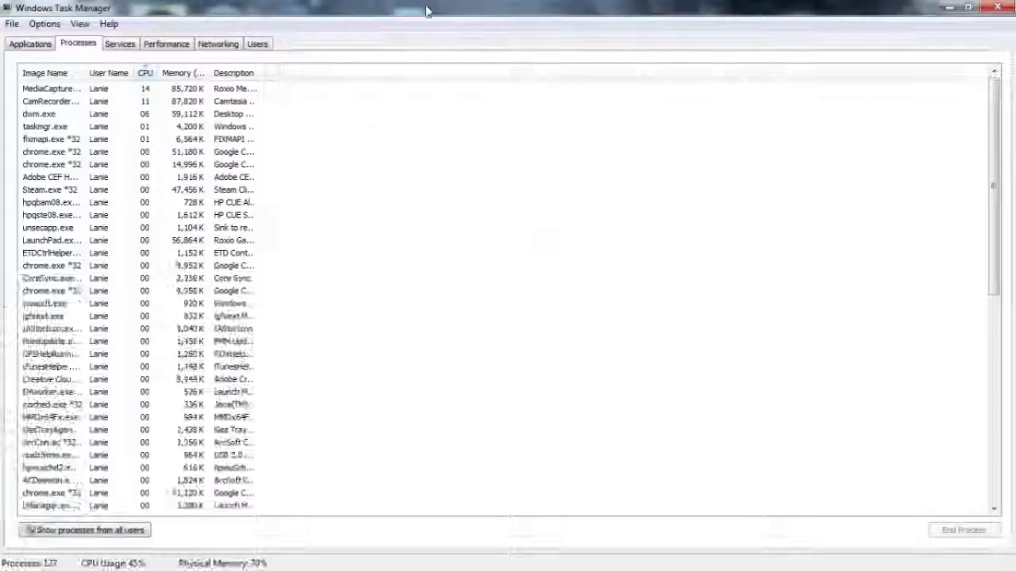
pyautogui.click(20, 48)
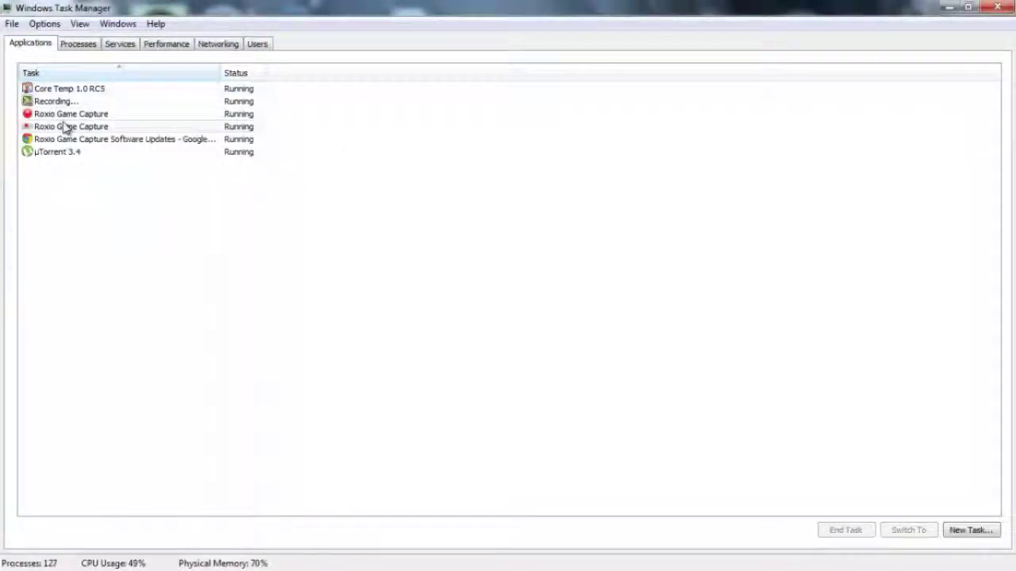
pyautogui.click(68, 128)
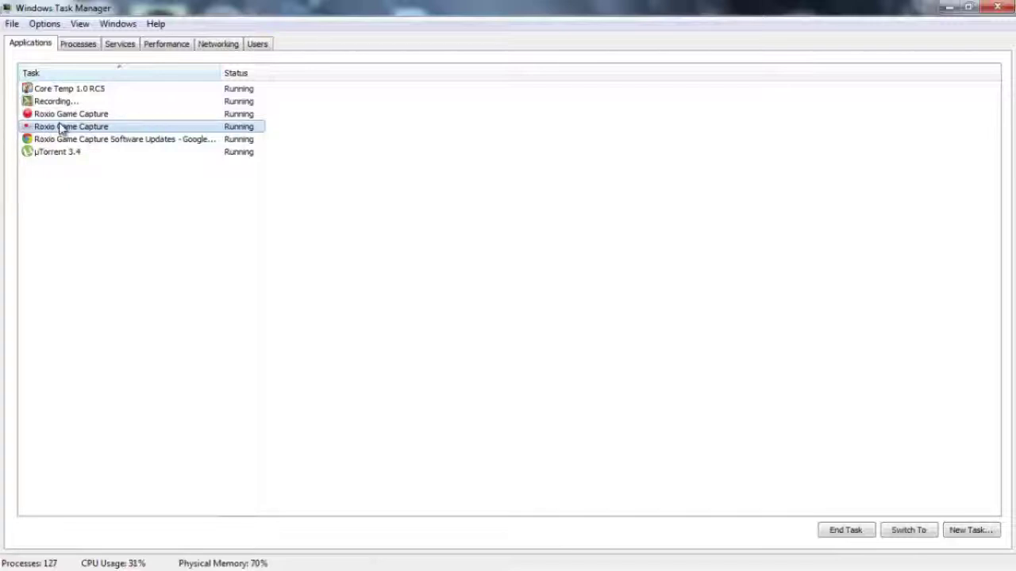
pyautogui.rightClick(64, 131)
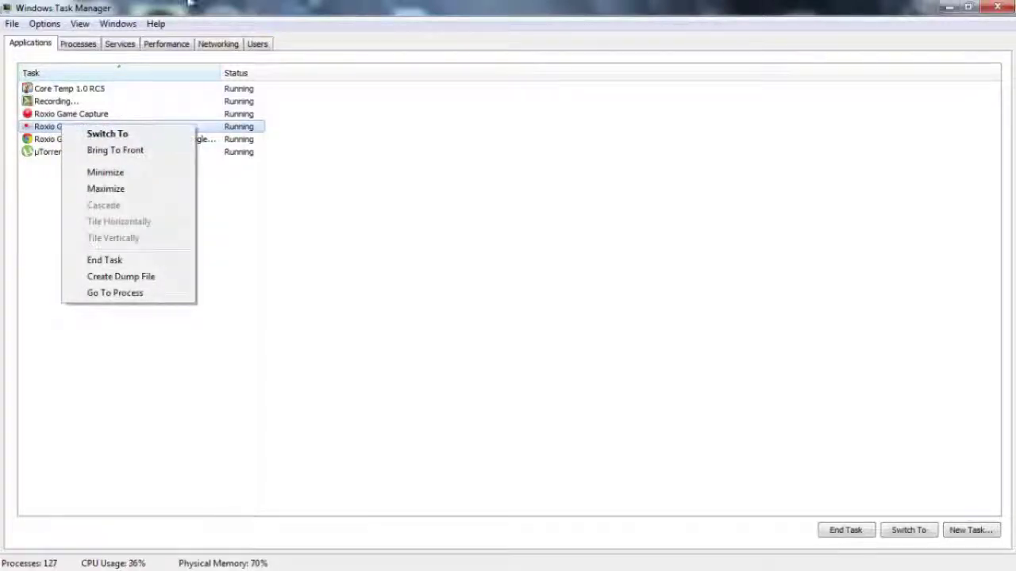
pyautogui.click(94, 133)
pyautogui.moveTo(316, 80); pyautogui.dragTo(502, 73)
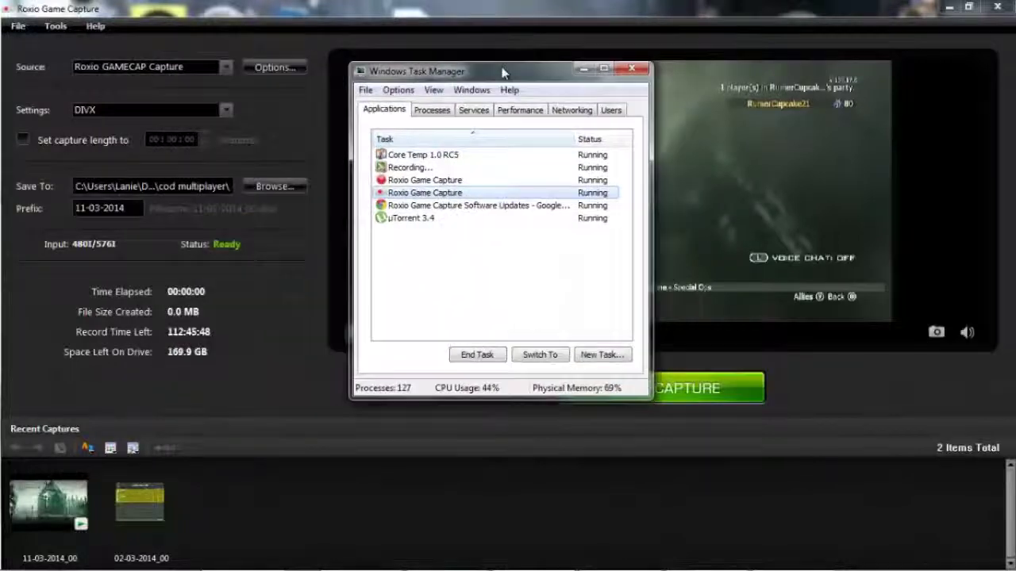
pyautogui.rightClick(440, 195)
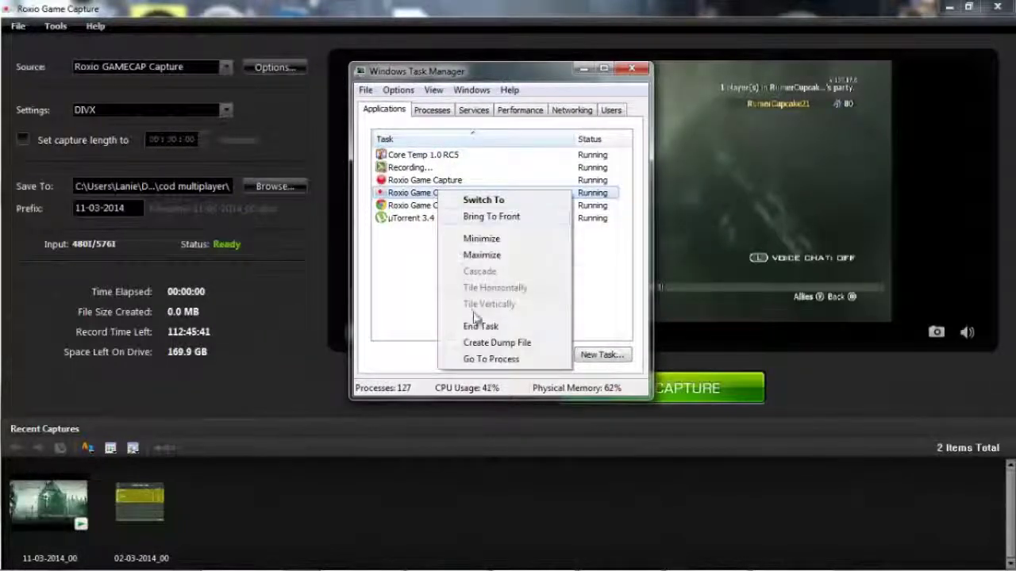
pyautogui.click(497, 362)
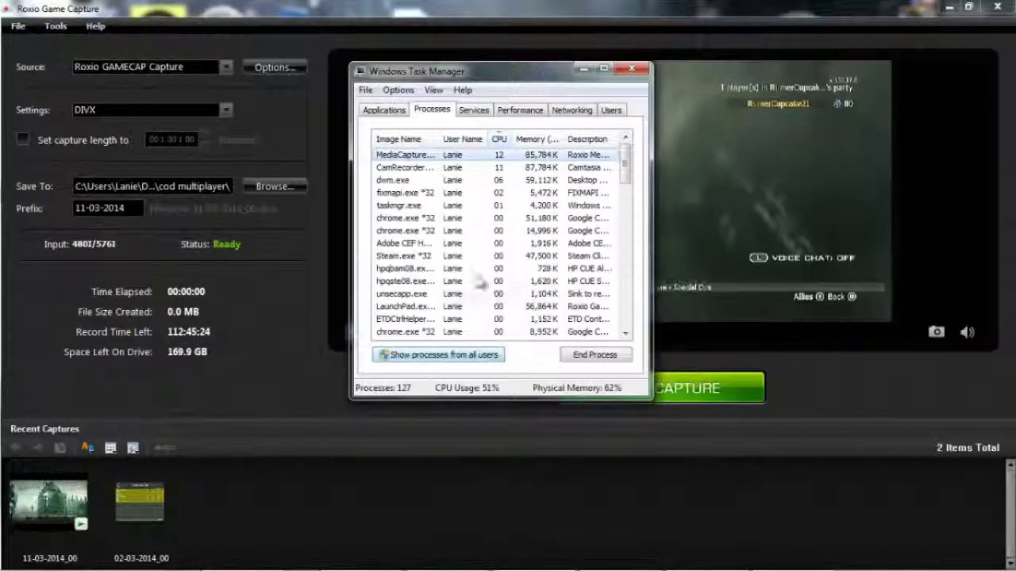
# Set MediaCaptureGame1X.exe *32 to High priority, confirm, and close Task Manager.
pyautogui.rightClick(468, 169)
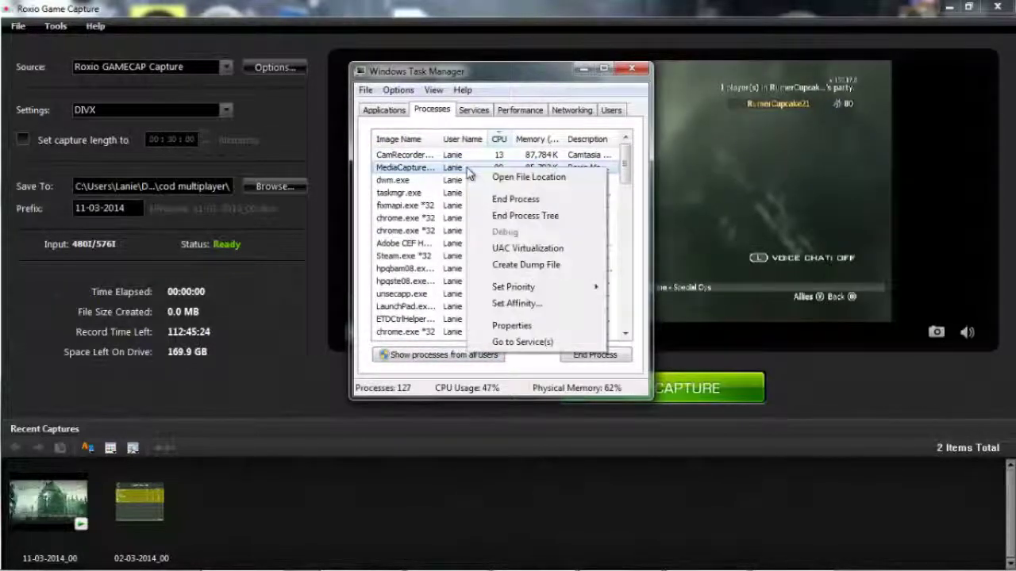
pyautogui.moveTo(548, 288)
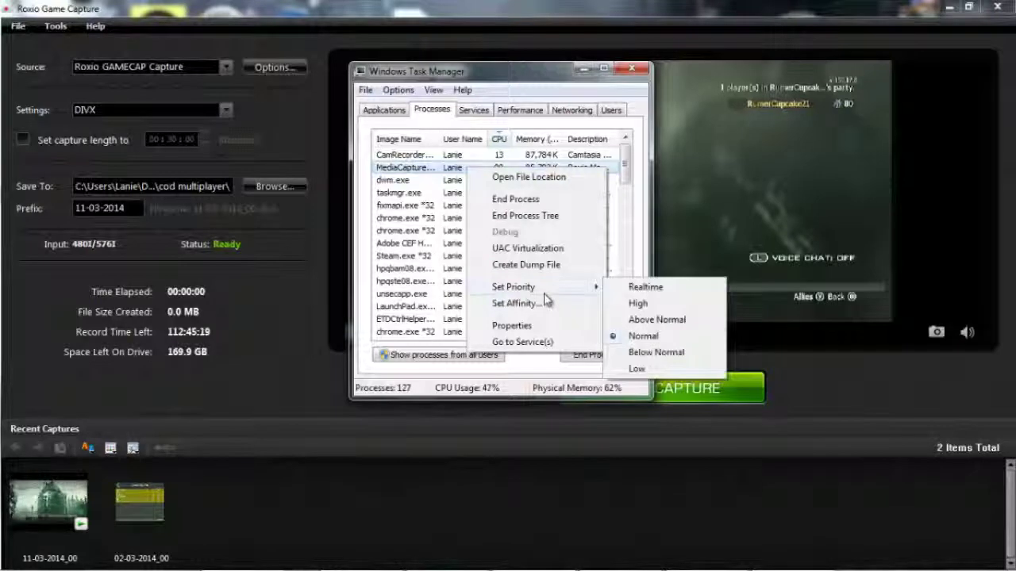
pyautogui.click(649, 309)
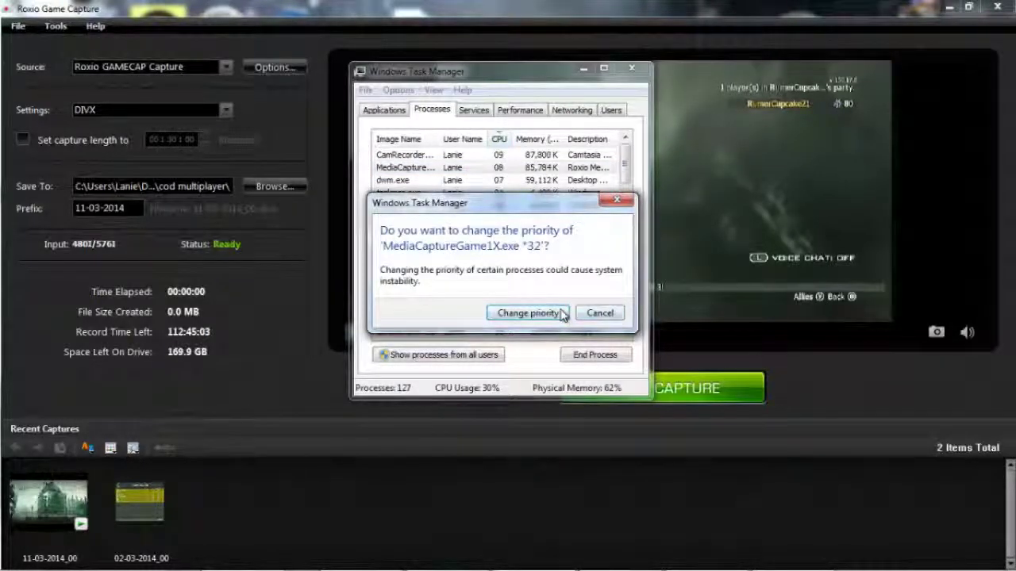
pyautogui.click(527, 314)
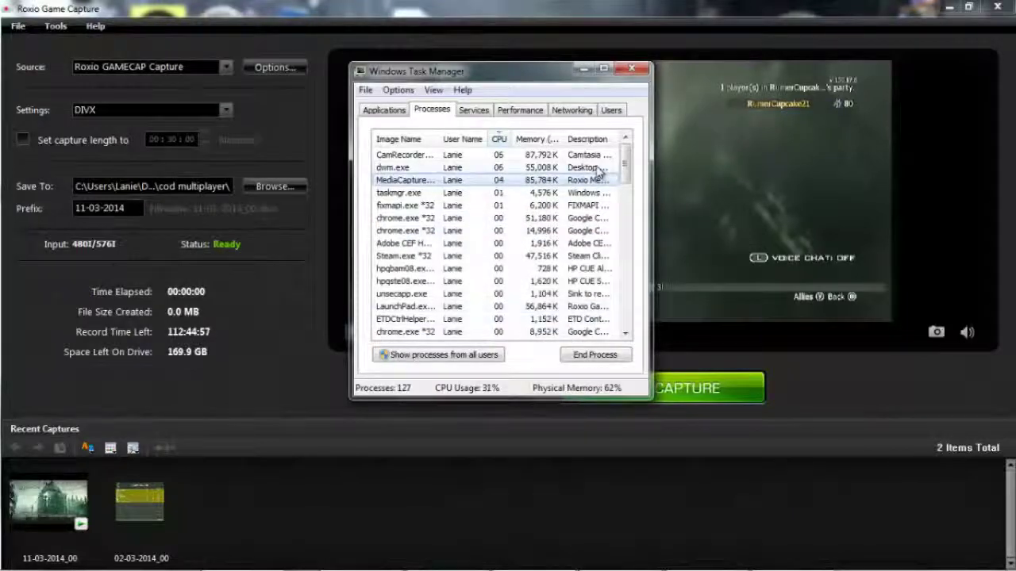
pyautogui.click(631, 68)
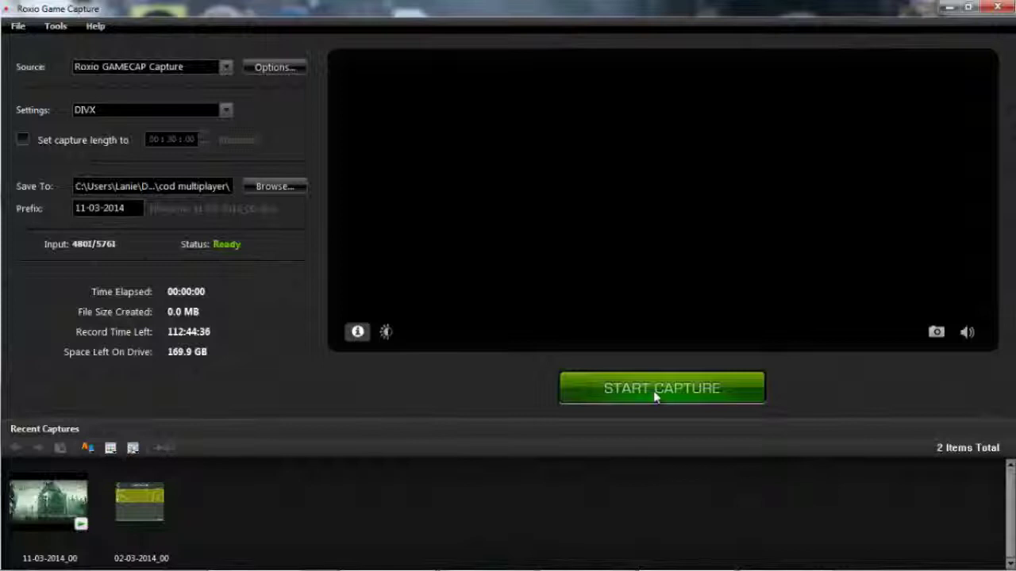
# Start recording the MW3 gameplay feed and raise the system volume to 61.
pyautogui.click(653, 391)
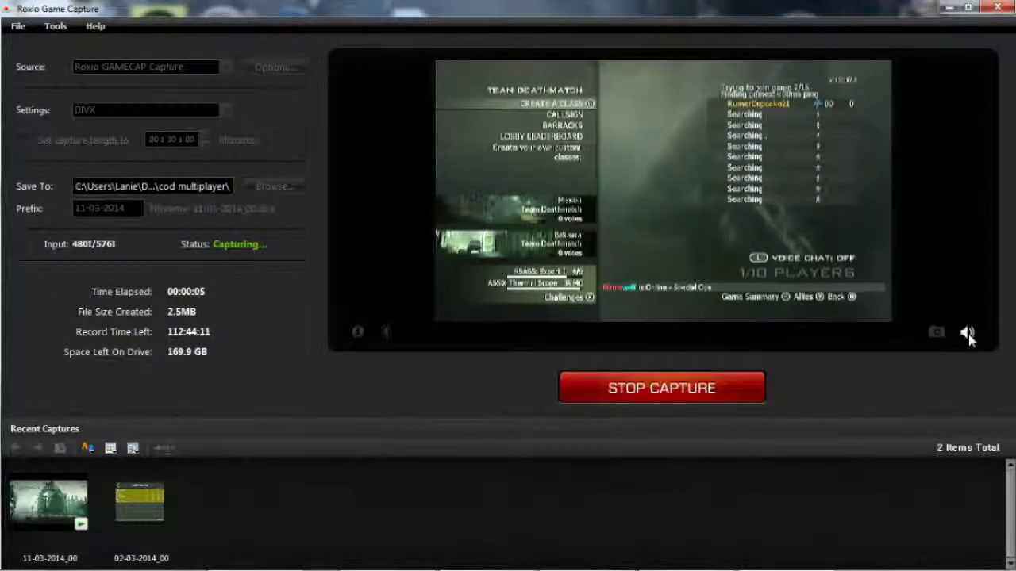
pyautogui.moveTo(968, 334)
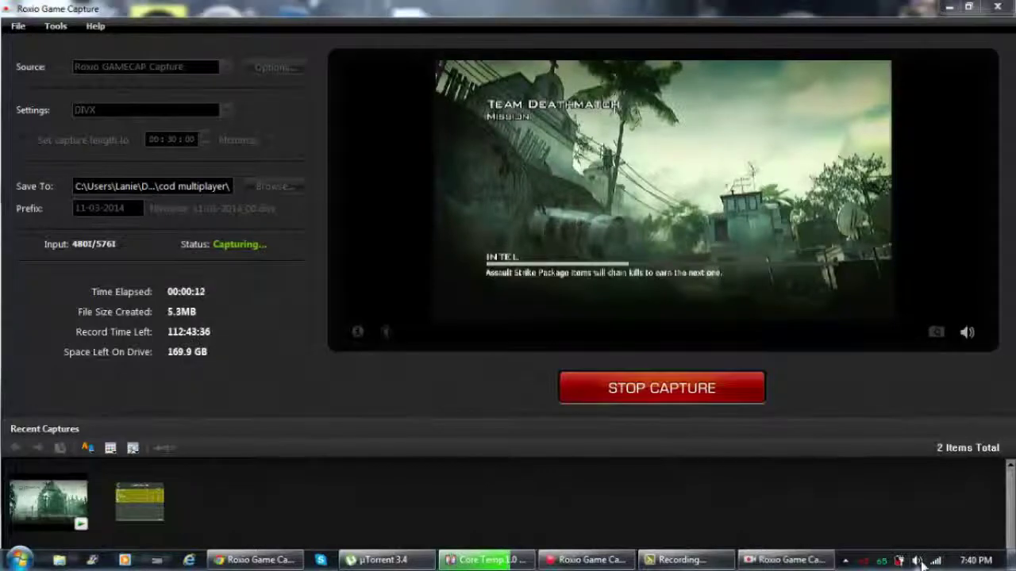
pyautogui.click(919, 563)
pyautogui.moveTo(916, 455); pyautogui.dragTo(847, 401)
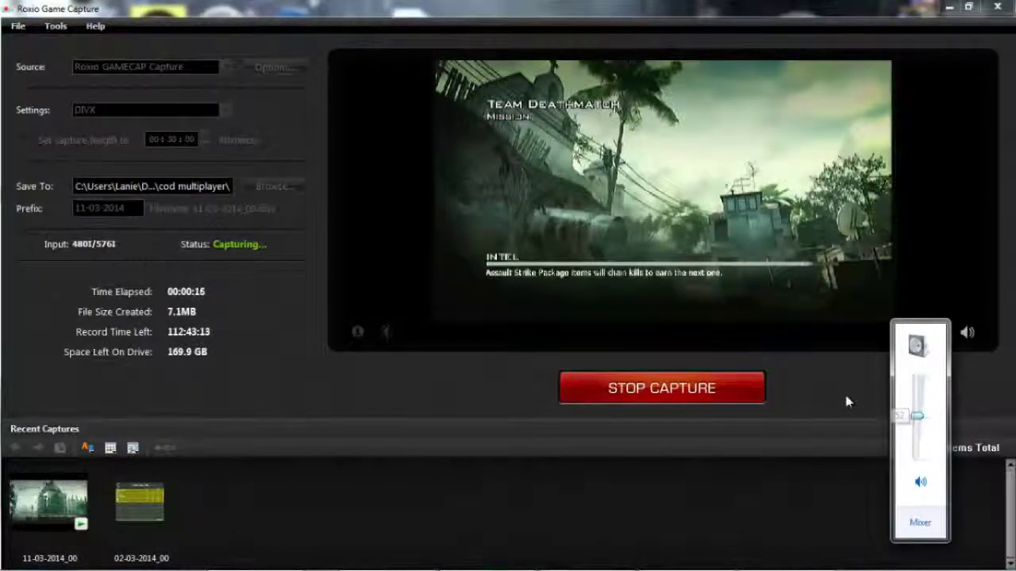
pyautogui.click(847, 402)
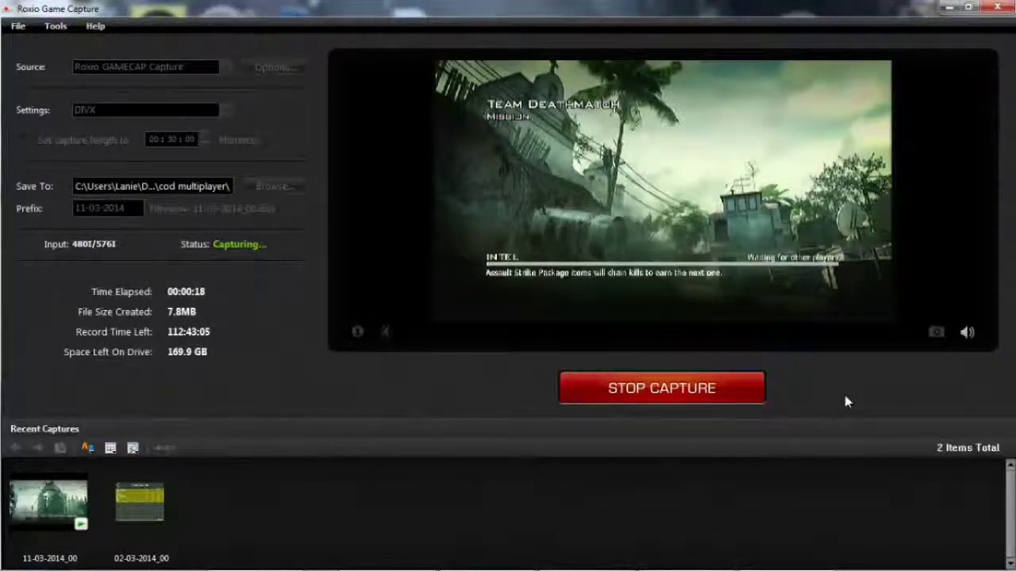